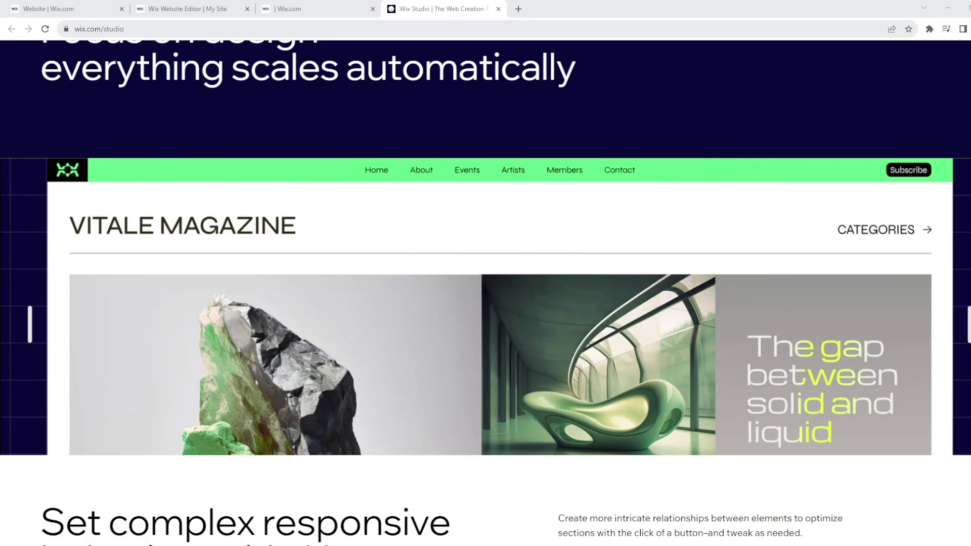
- Browse the Wix Studio page, then return to the dashboard's Connect a domain page for easyearltutorials.com
{"action": "left_click", "coordinate": [600, 10]}
{"action": "left_click", "coordinate": [582, 221]}
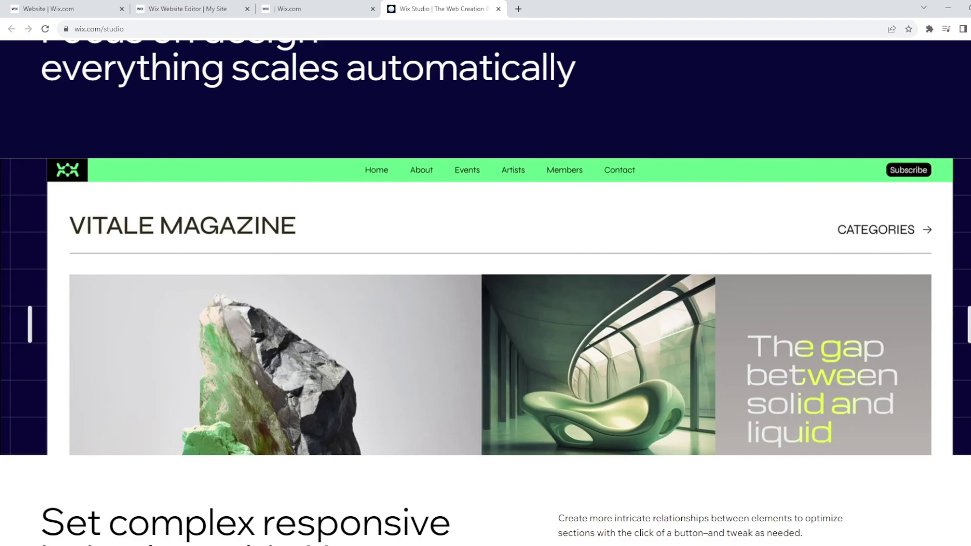
{"action": "scroll", "coordinate": [474, 187], "scroll_direction": "up", "scroll_amount": 3}
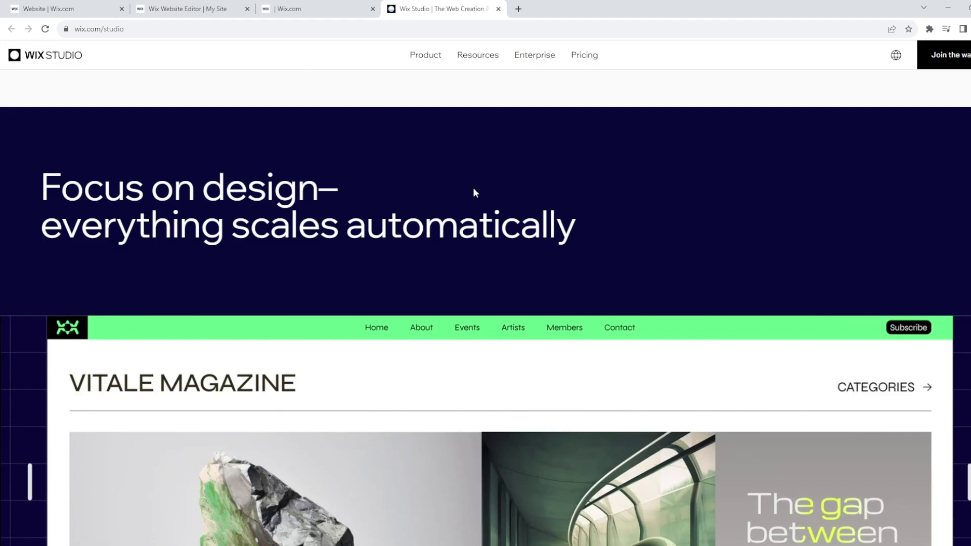
{"action": "scroll", "coordinate": [474, 191], "scroll_direction": "down", "scroll_amount": 3}
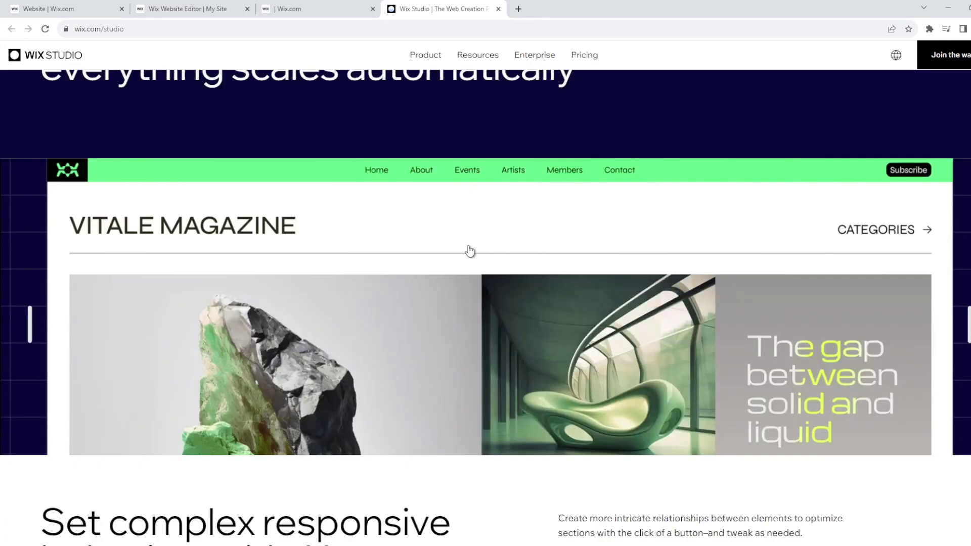
{"action": "scroll", "coordinate": [466, 246], "scroll_direction": "down", "scroll_amount": 3}
{"action": "scroll", "coordinate": [468, 247], "scroll_direction": "down", "scroll_amount": 10}
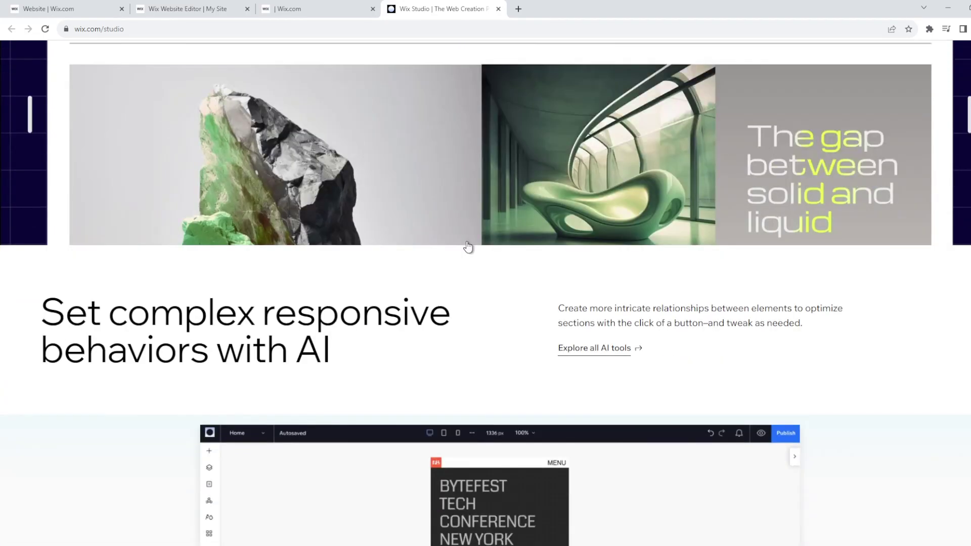
{"action": "scroll", "coordinate": [468, 246], "scroll_direction": "down", "scroll_amount": 20}
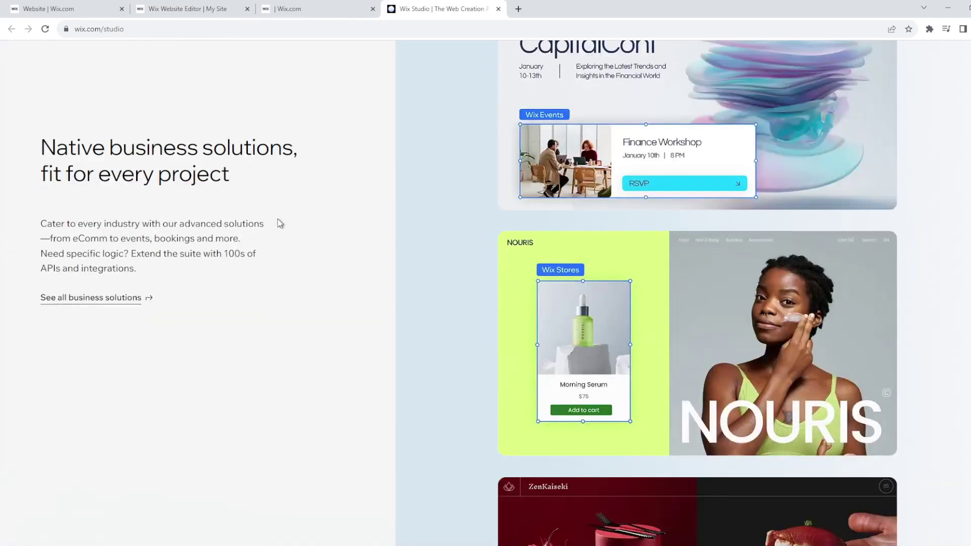
{"action": "scroll", "coordinate": [281, 223], "scroll_direction": "down", "scroll_amount": 9}
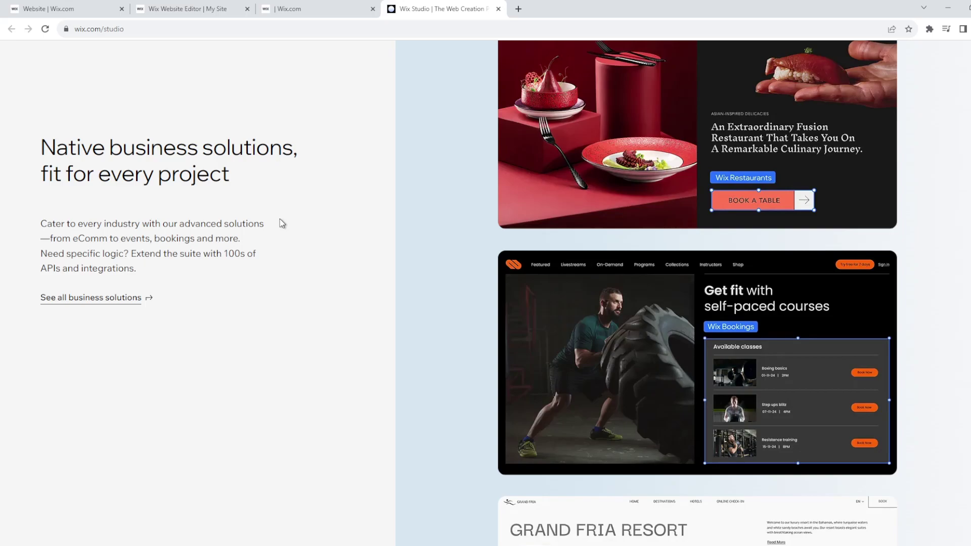
{"action": "scroll", "coordinate": [281, 223], "scroll_direction": "down", "scroll_amount": 10}
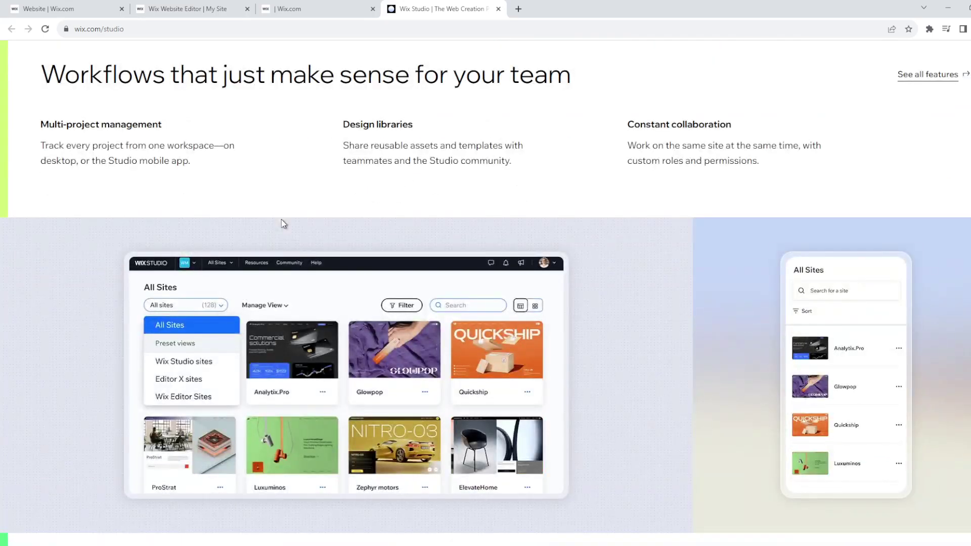
{"action": "scroll", "coordinate": [282, 220], "scroll_direction": "up", "scroll_amount": 10}
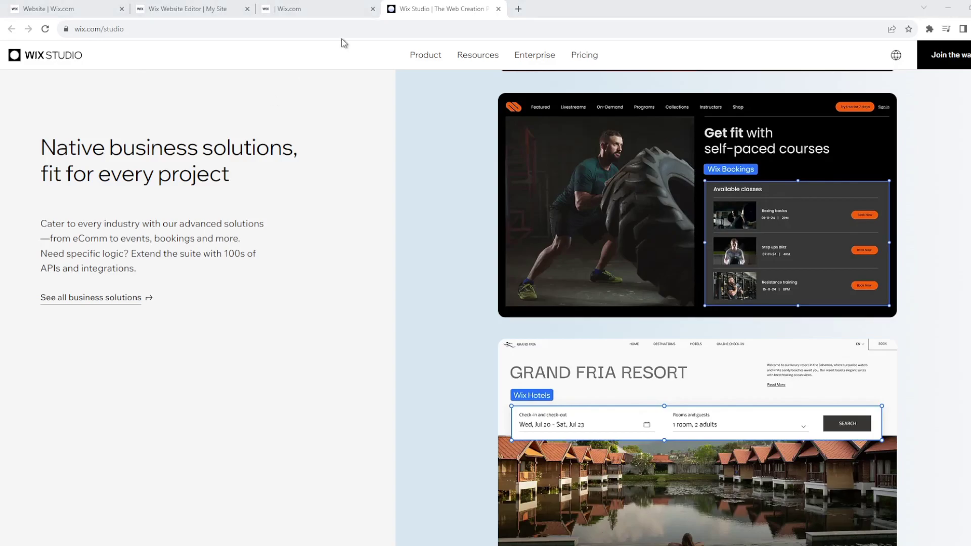
{"action": "left_click", "coordinate": [318, 7]}
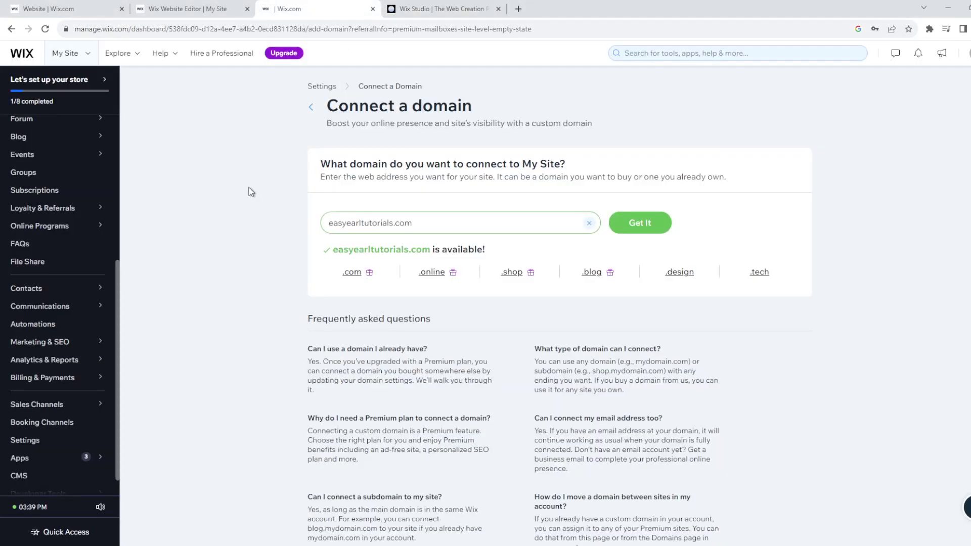
- Go from the My Site dropdown to My Sites, showing the unpublished My Site and the Upgrade card
{"action": "left_click", "coordinate": [64, 53]}
{"action": "left_click", "coordinate": [141, 163]}
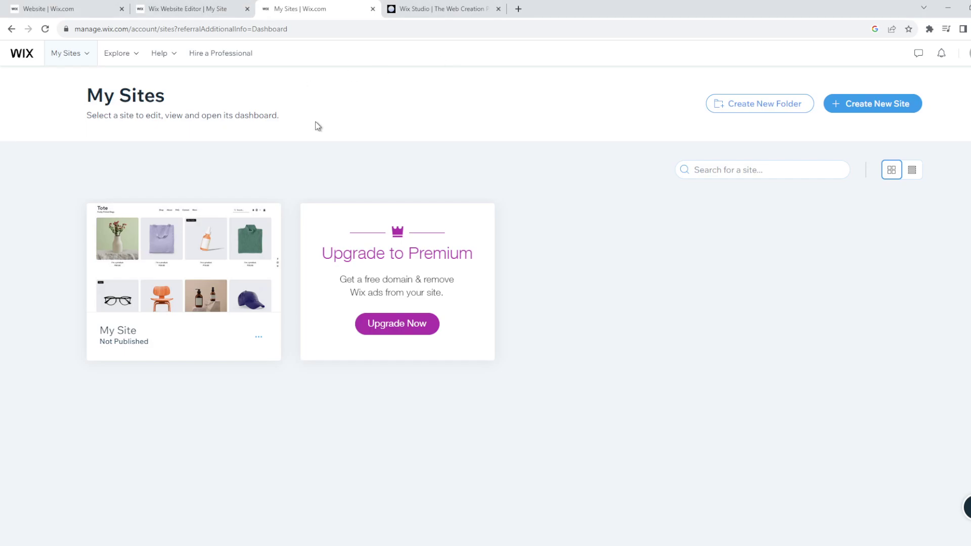
{"action": "left_click", "coordinate": [258, 336]}
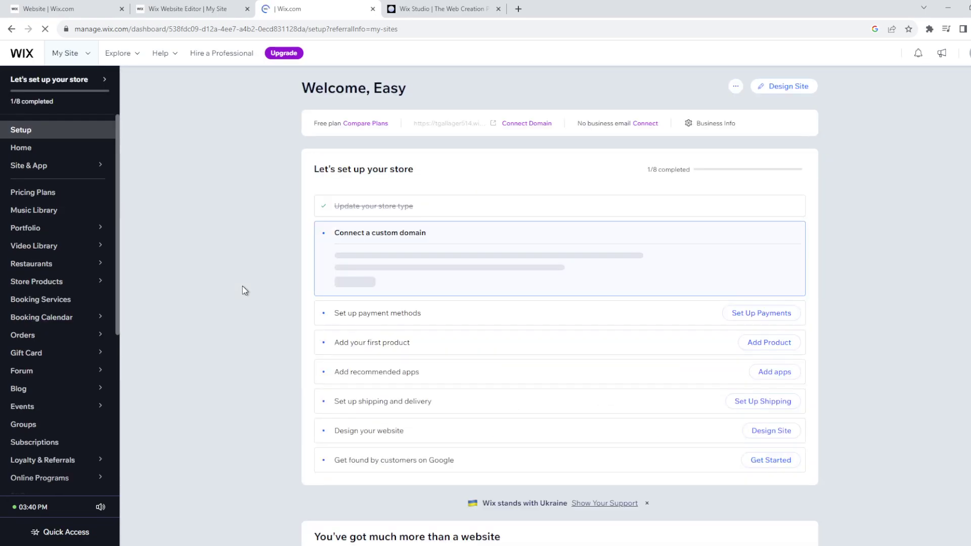
{"action": "scroll", "coordinate": [245, 288], "scroll_direction": "down", "scroll_amount": 5}
{"action": "scroll", "coordinate": [71, 241], "scroll_direction": "down", "scroll_amount": 3}
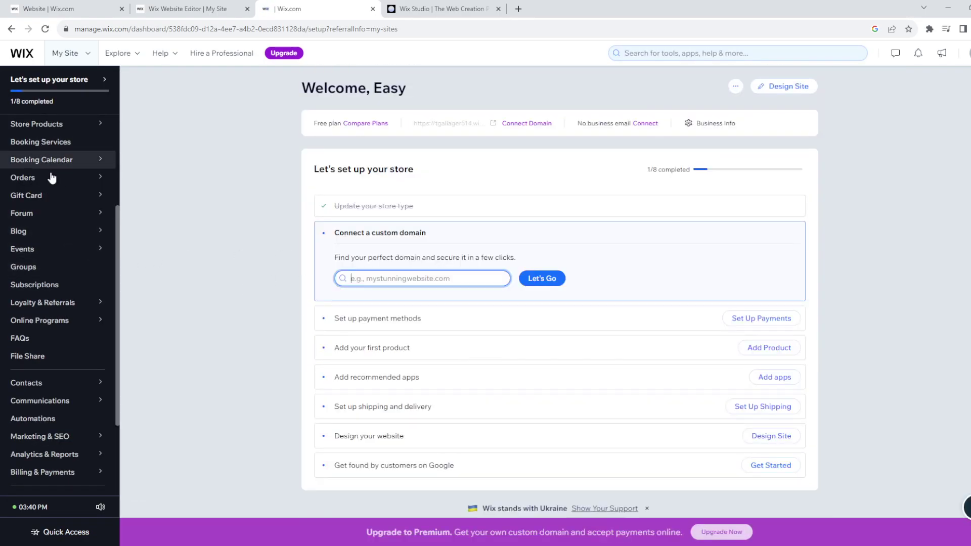
{"action": "left_click", "coordinate": [75, 54]}
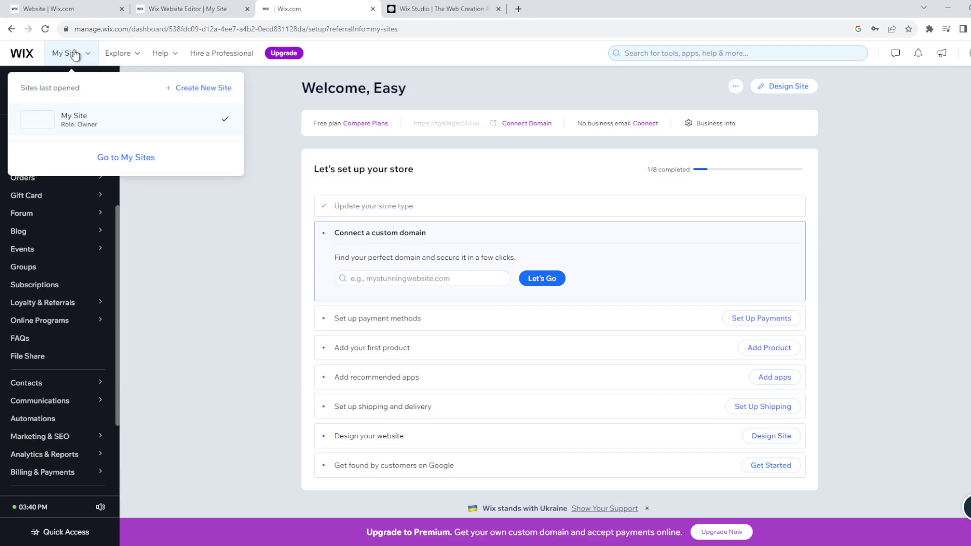
{"action": "left_click", "coordinate": [123, 161]}
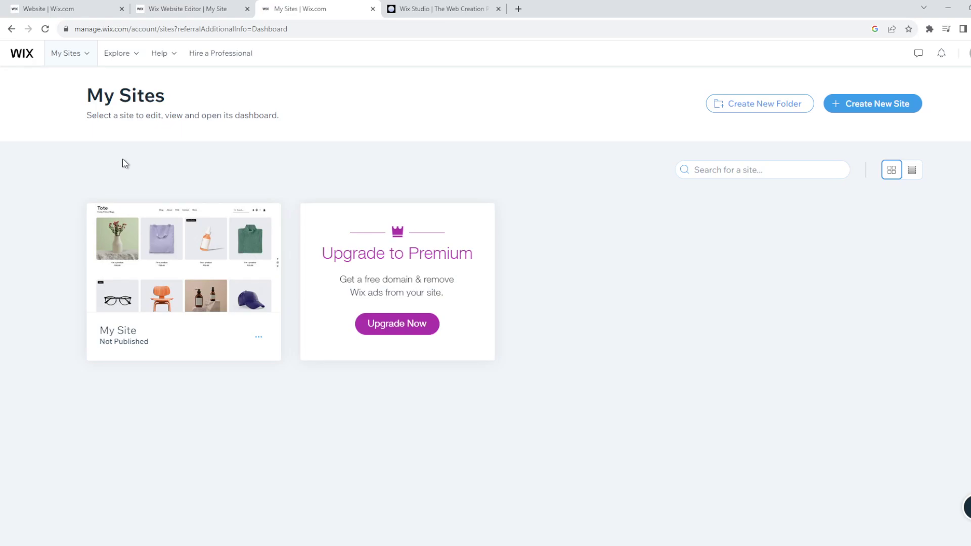
- Open the Site Actions menu for My Site to preview the Tote store site
{"action": "left_click", "coordinate": [259, 338]}
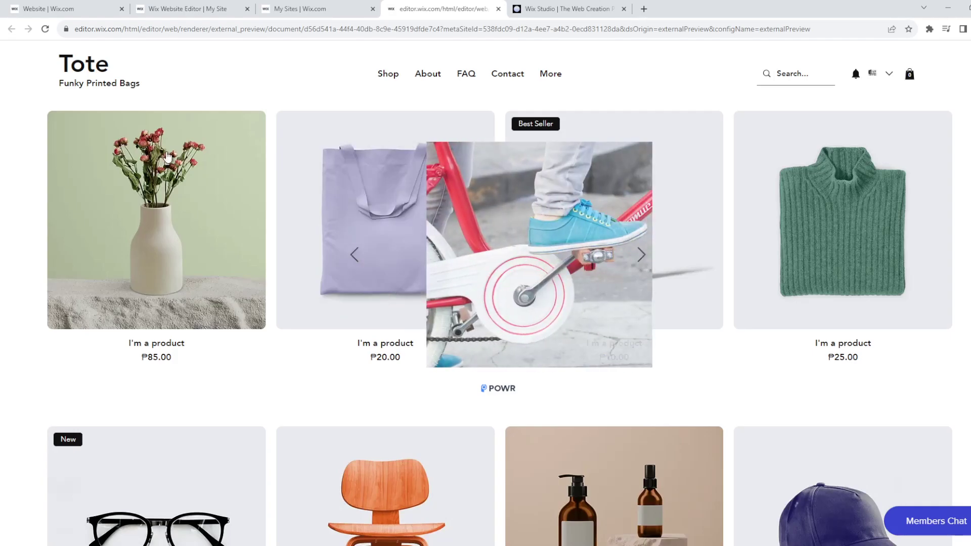
- Open Chrome DevTools and view the Tote preview at a 400 × 876 responsive size
{"action": "key", "text": "ctrl+shift+i"}
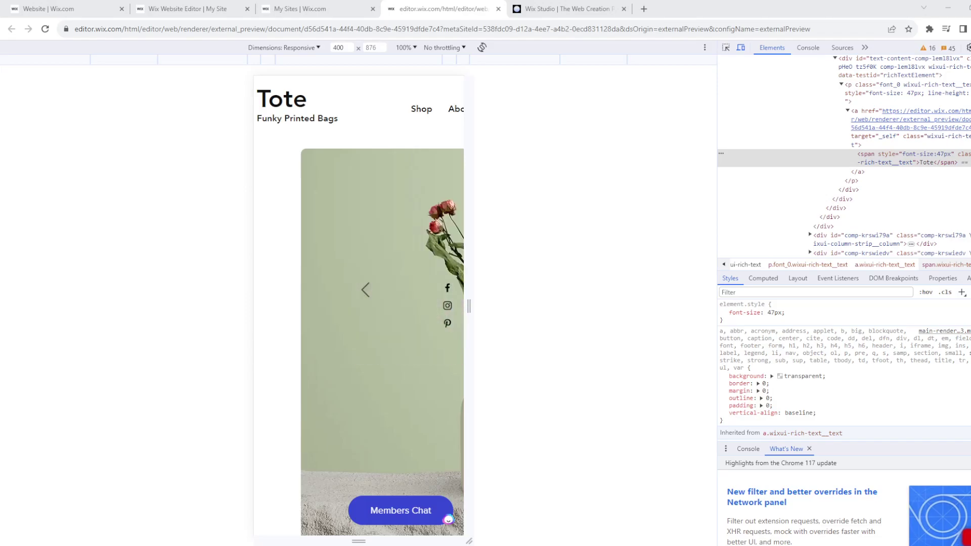
- Return to the My Sites page with the Upgrade to Premium card
{"action": "left_click", "coordinate": [301, 9]}
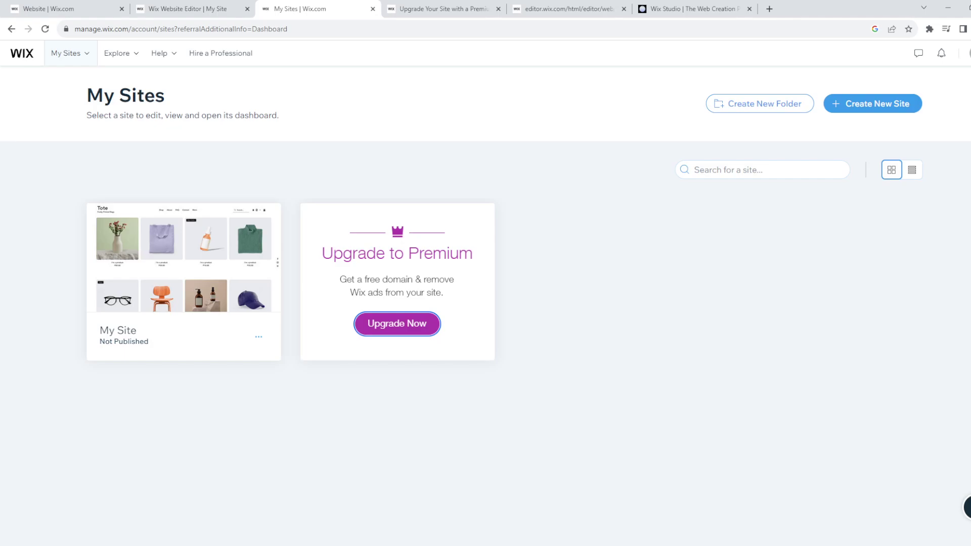
- View the Business plans: Business VIP US$35, Unlimited US$25 and Basic US$17 monthly
{"action": "left_click", "coordinate": [445, 8]}
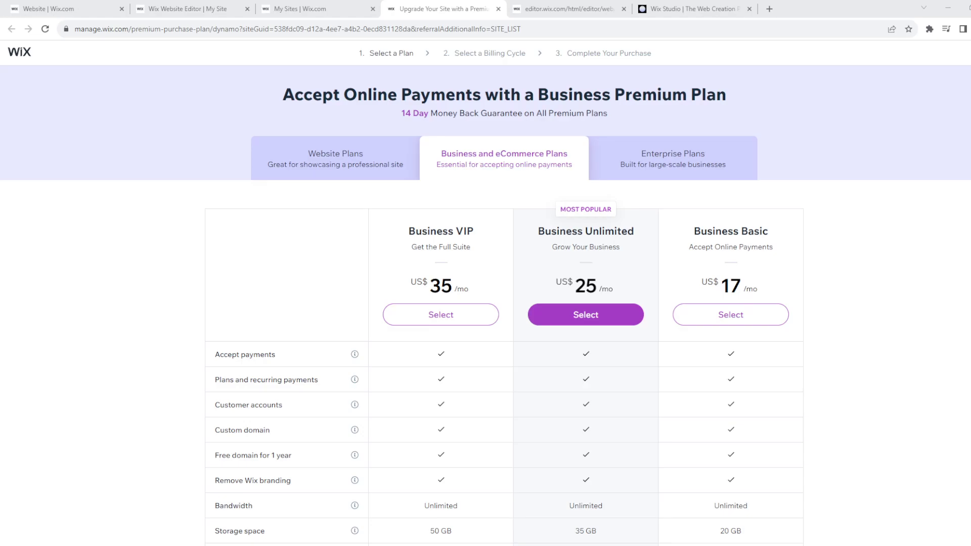
{"action": "scroll", "coordinate": [486, 247], "scroll_direction": "down", "scroll_amount": 3}
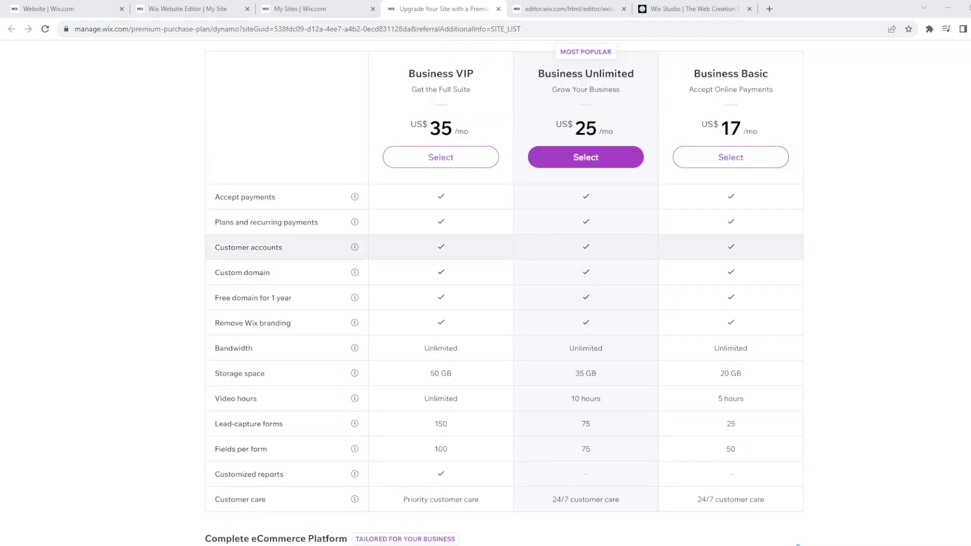
{"action": "scroll", "coordinate": [485, 247], "scroll_direction": "up", "scroll_amount": 3}
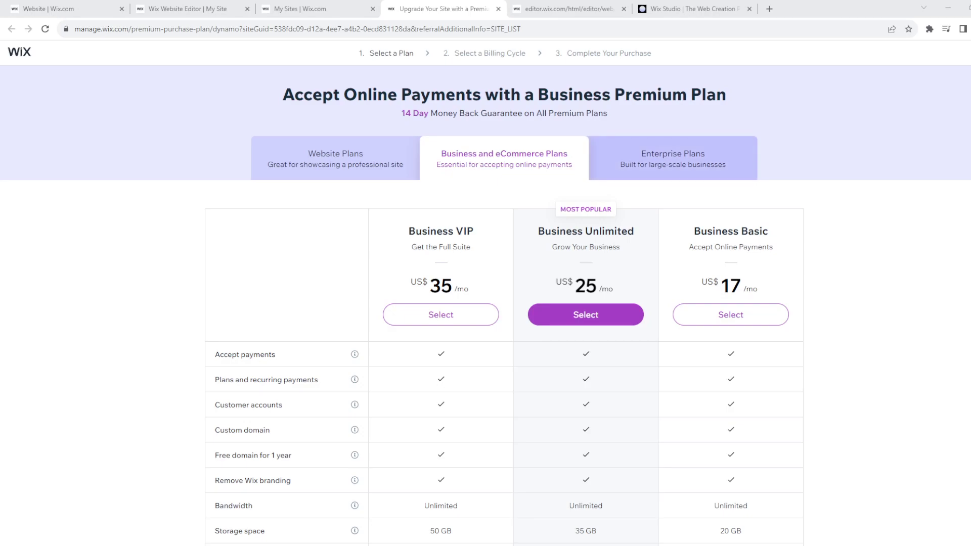
- Look at Enterprise Plans, then scroll the Business and eCommerce plan comparison through its eCommerce features
{"action": "left_click", "coordinate": [657, 147]}
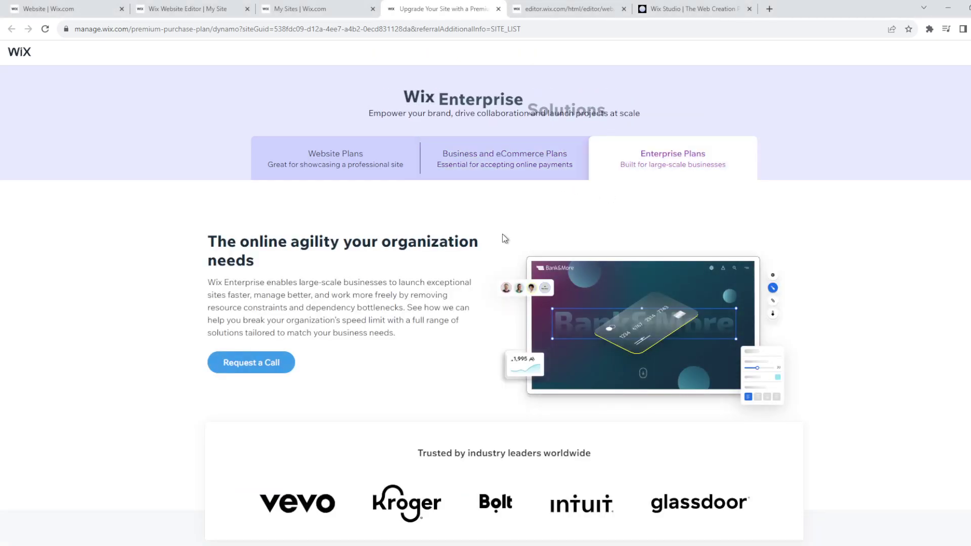
{"action": "left_click", "coordinate": [513, 151]}
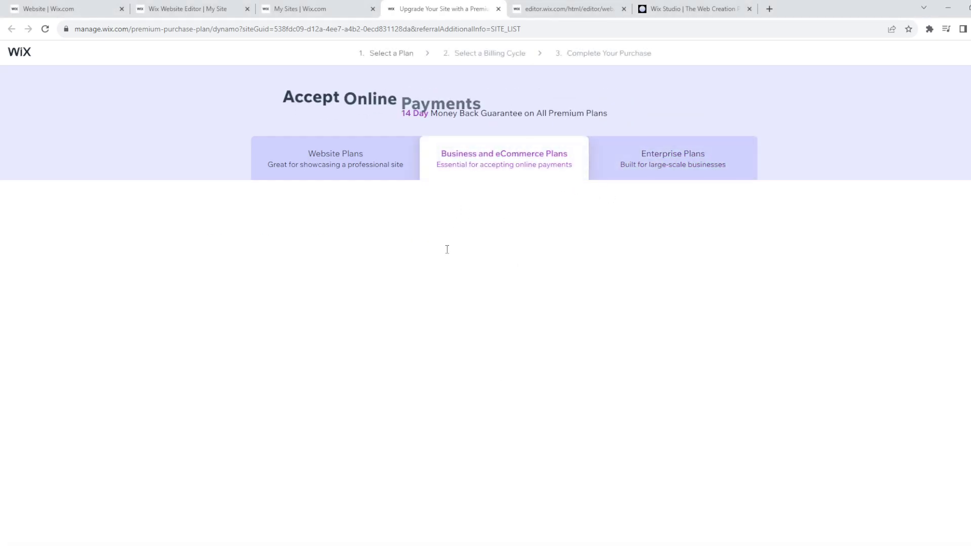
{"action": "scroll", "coordinate": [393, 286], "scroll_direction": "down", "scroll_amount": 3}
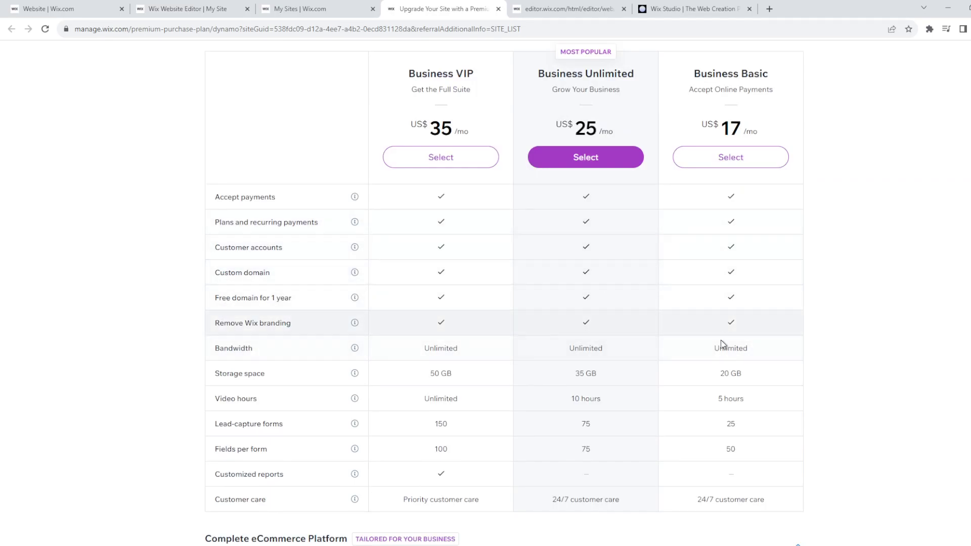
{"action": "scroll", "coordinate": [663, 410], "scroll_direction": "down", "scroll_amount": 8}
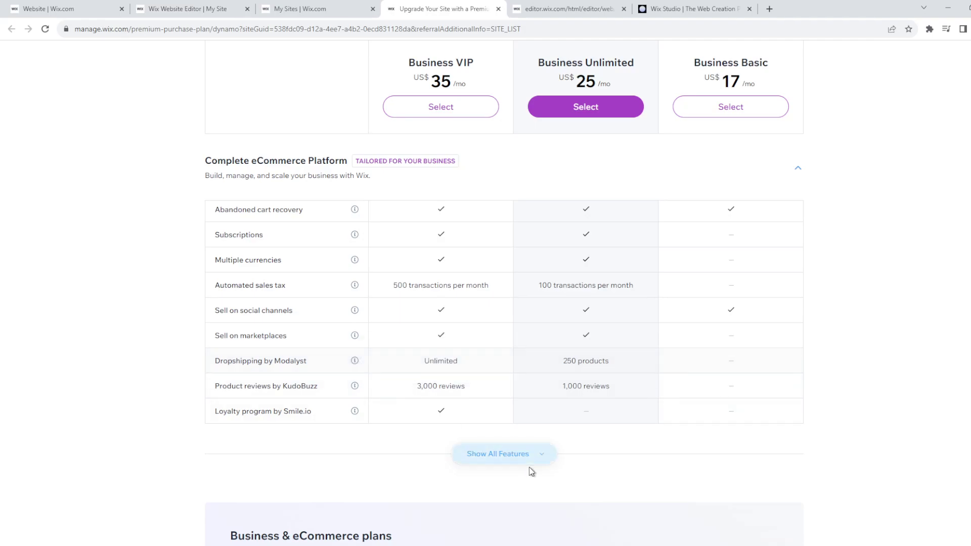
{"action": "left_click", "coordinate": [541, 455]}
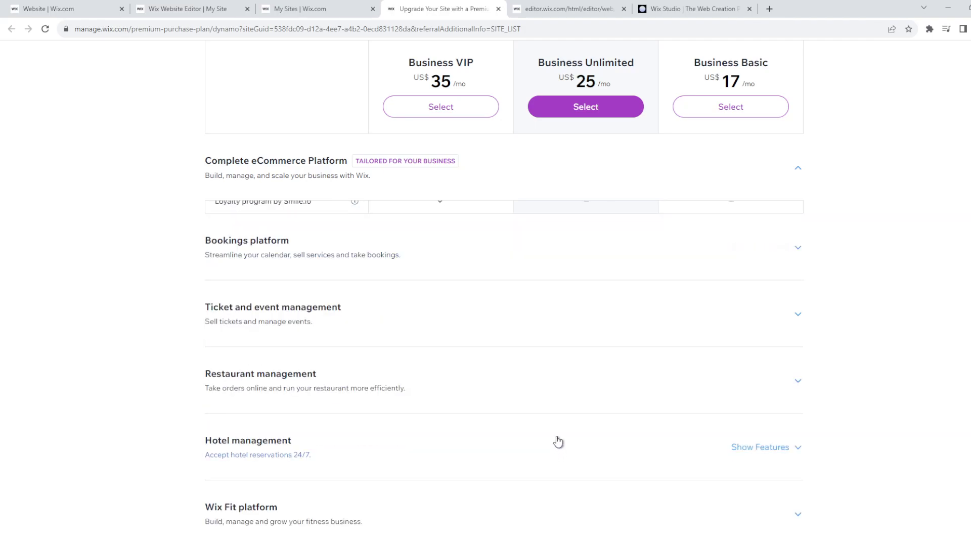
{"action": "scroll", "coordinate": [557, 441], "scroll_direction": "down", "scroll_amount": 4}
{"action": "scroll", "coordinate": [542, 433], "scroll_direction": "down", "scroll_amount": 6}
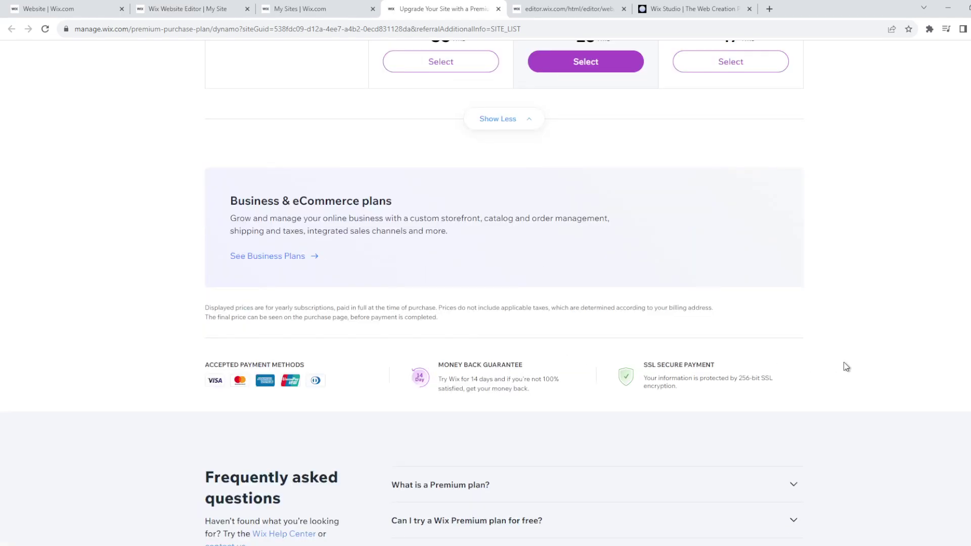
{"action": "scroll", "coordinate": [802, 391], "scroll_direction": "down", "scroll_amount": 3}
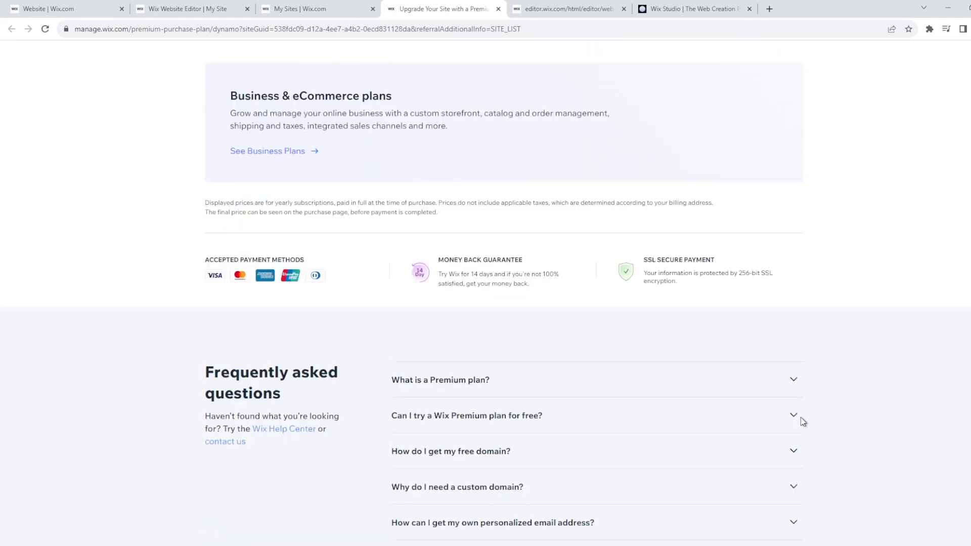